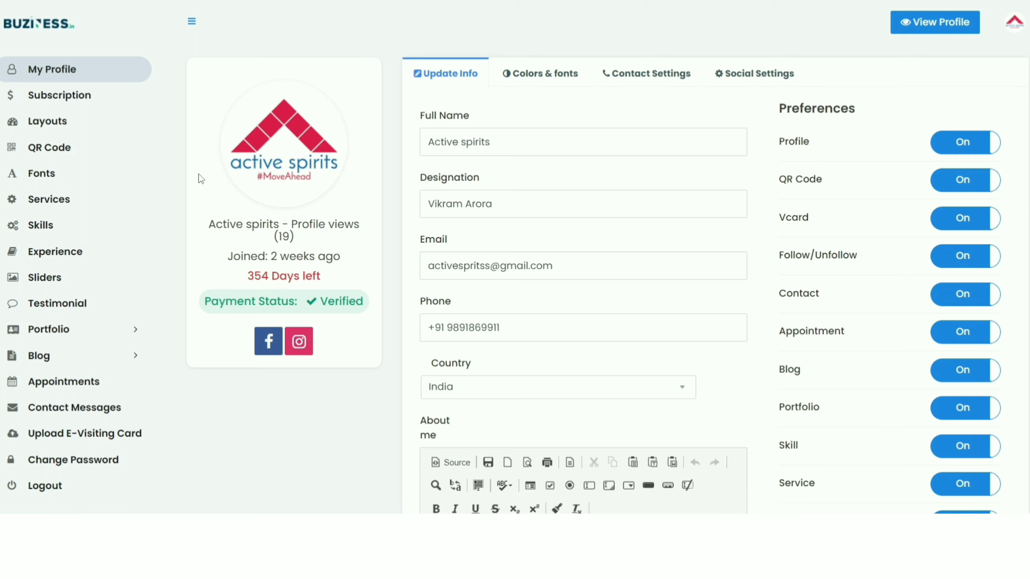
Step: Start a new entry in the Services section and name it "Women Regular Track-Pants (AL8126)"
left_click(70, 205)
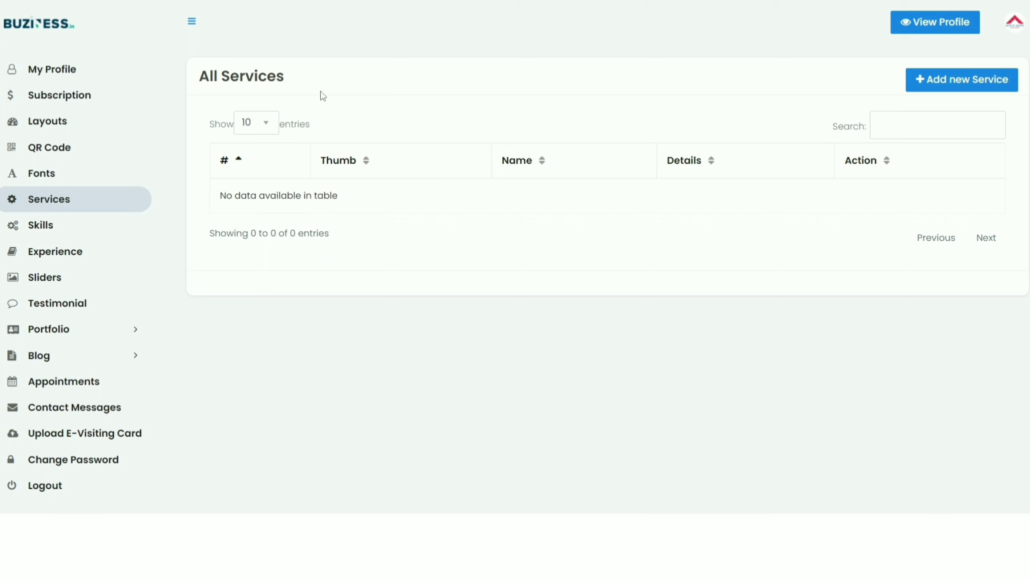
left_click(265, 126)
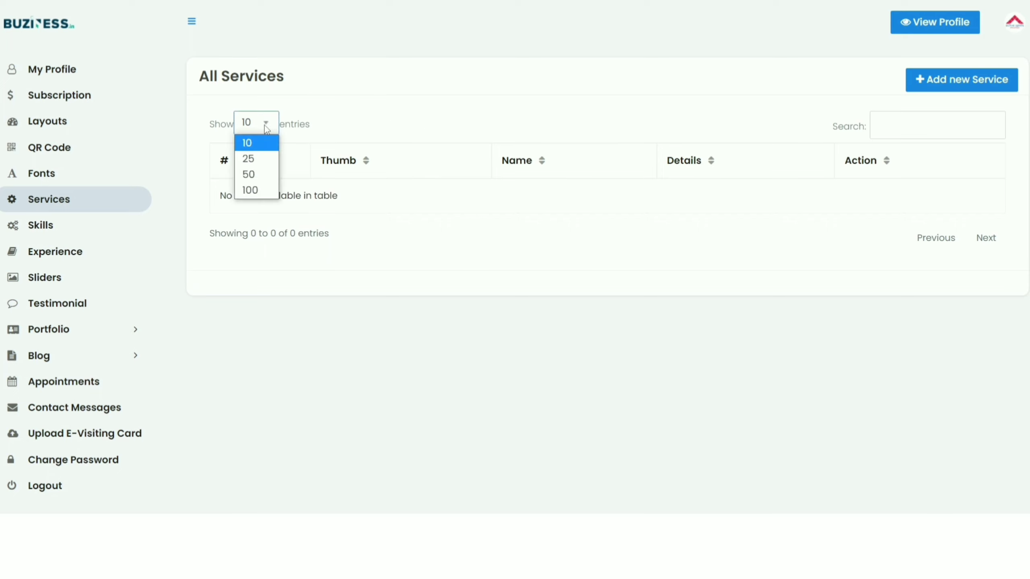
left_click(265, 128)
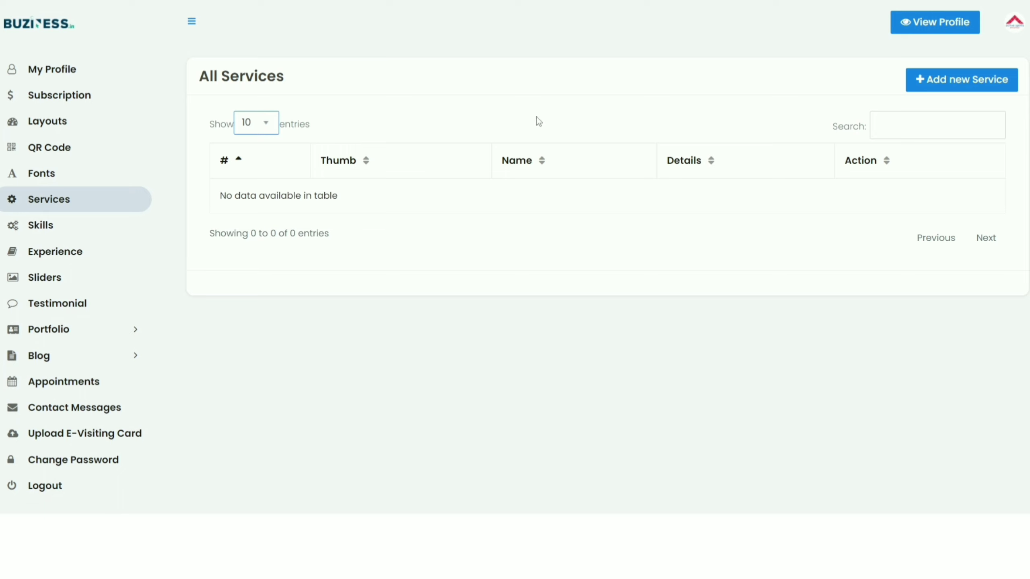
left_click(933, 86)
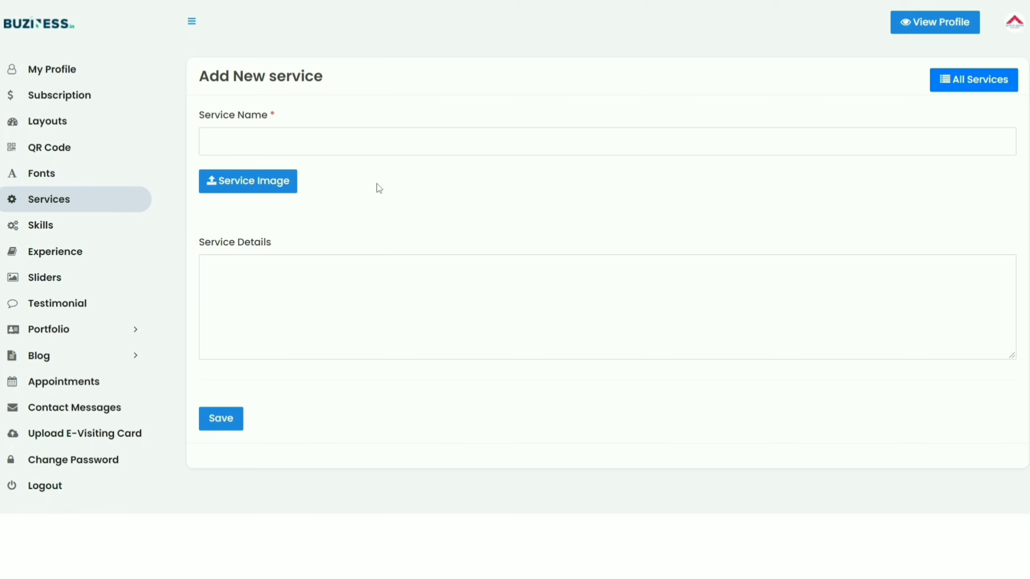
left_click(332, 142)
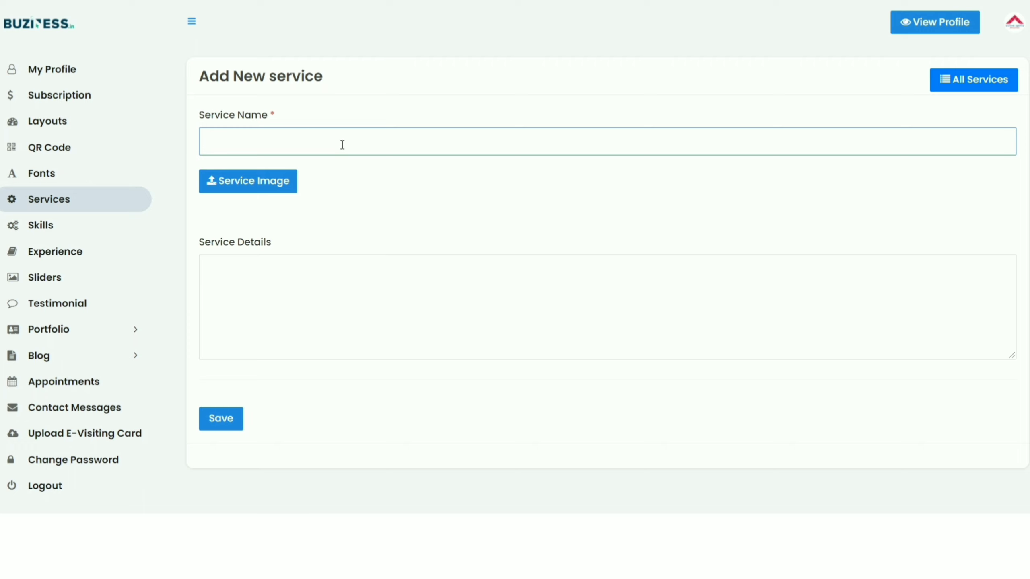
type("Women Regular Track-Pants (AL8126)")
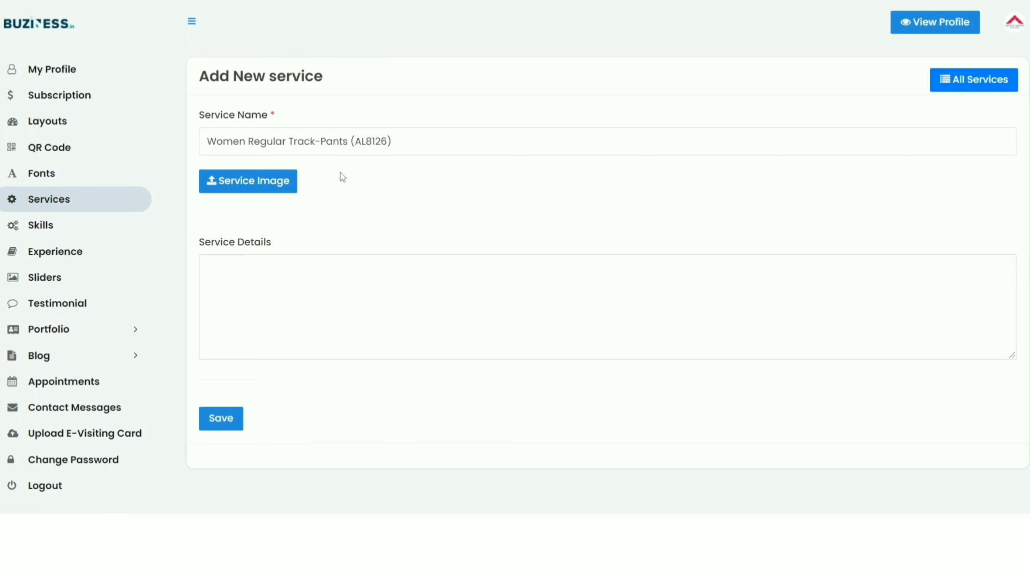
Step: Upload the blue track-pants picture "ezgif.com-gif-maker" from the Downloads folder as the service image
left_click(276, 185)
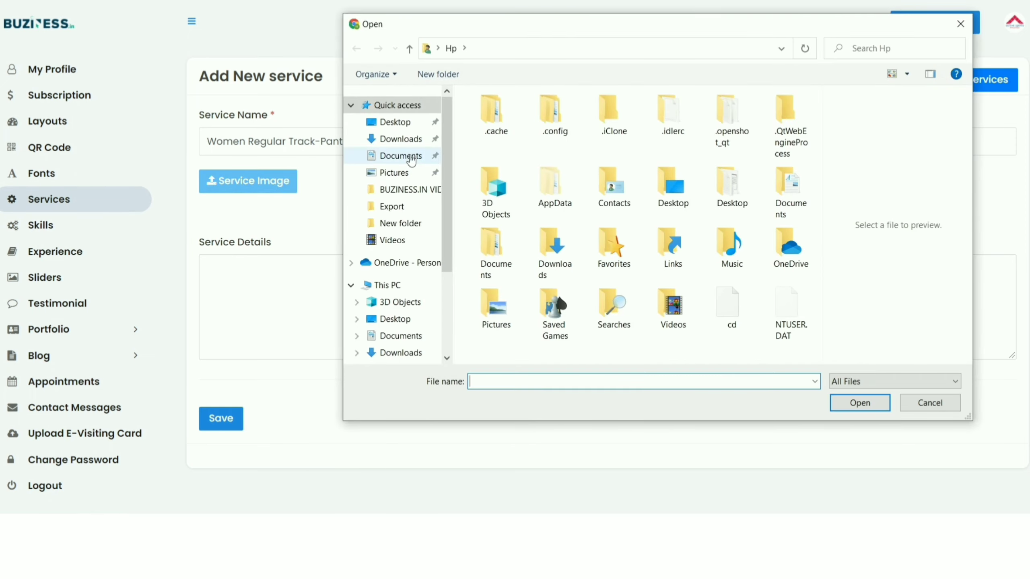
left_click(403, 143)
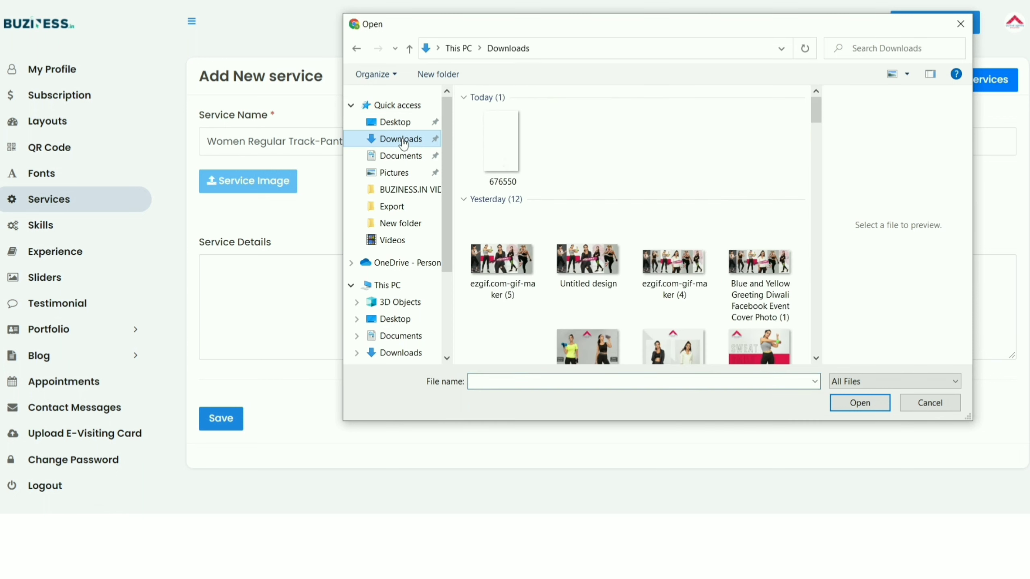
left_click(817, 358)
left_click(816, 358)
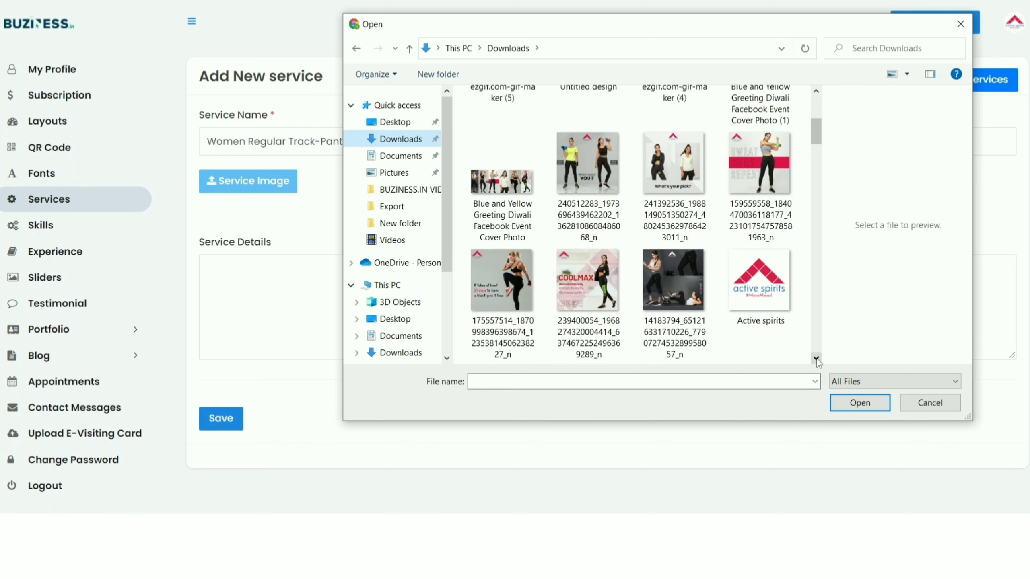
left_click(816, 358)
left_click(816, 359)
left_click(817, 359)
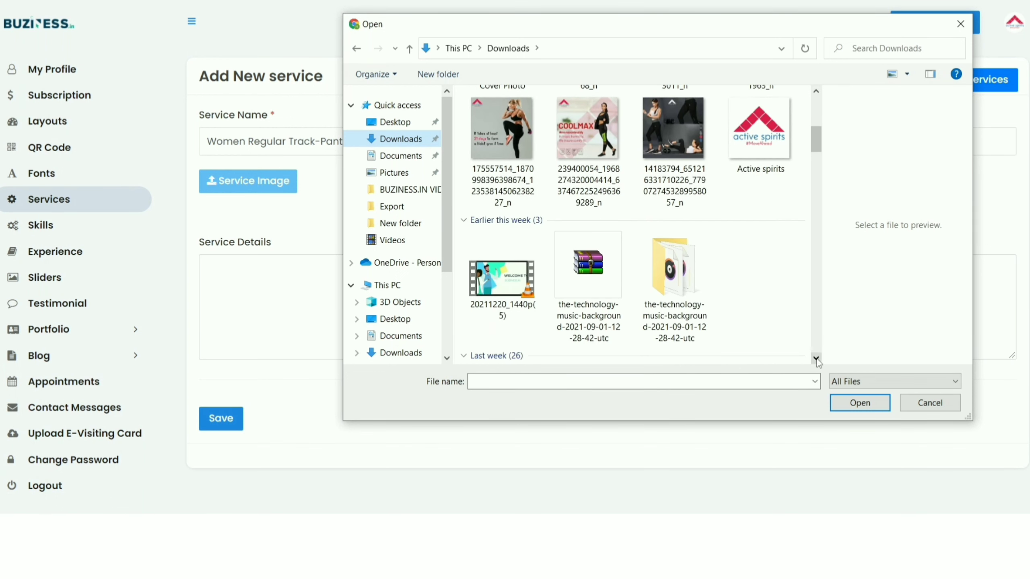
left_click(816, 358)
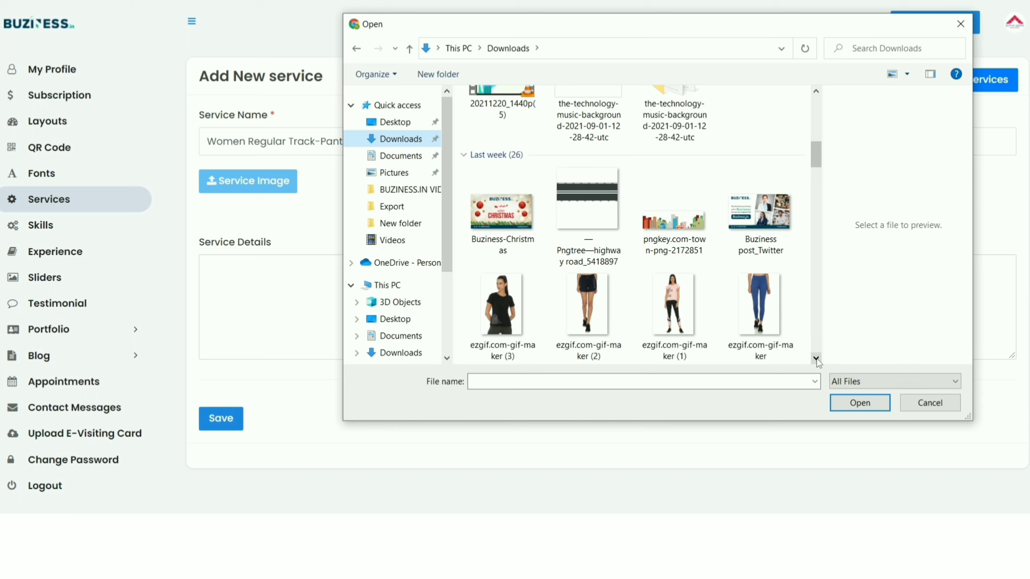
left_click(761, 314)
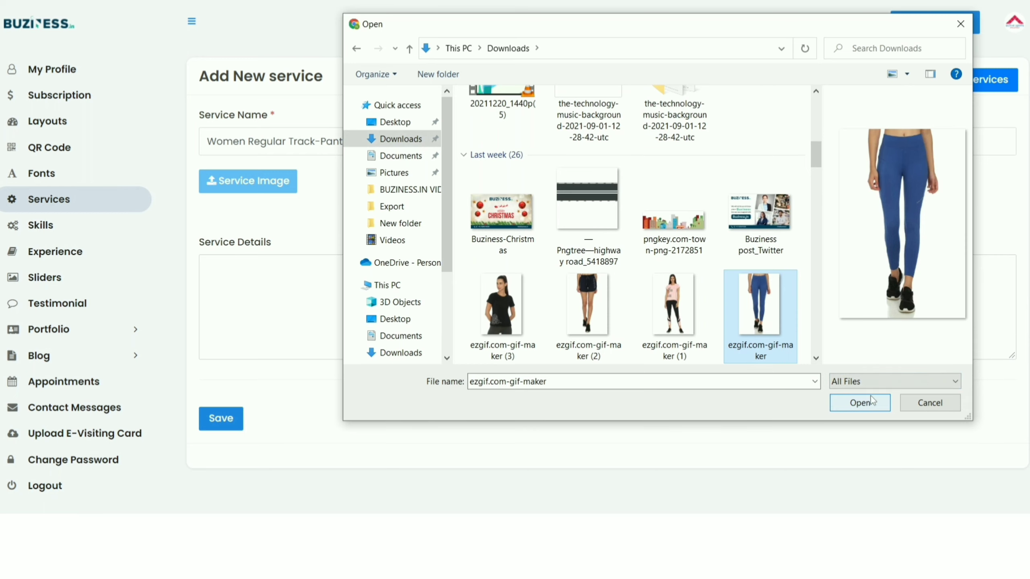
left_click(862, 404)
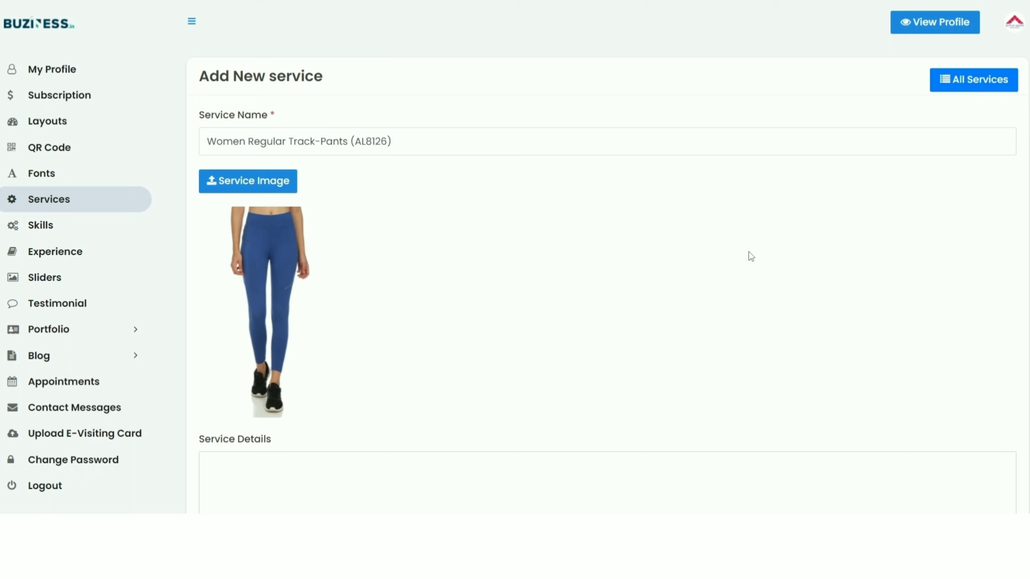
Step: Save the track-pants service with the service details left blank
scroll(751, 256, "down", 5)
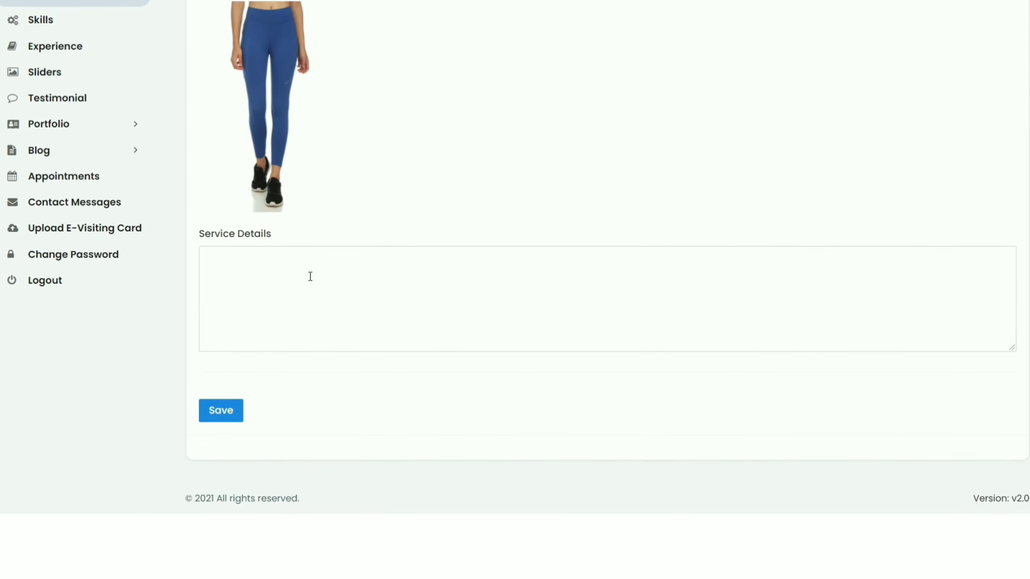
left_click(310, 277)
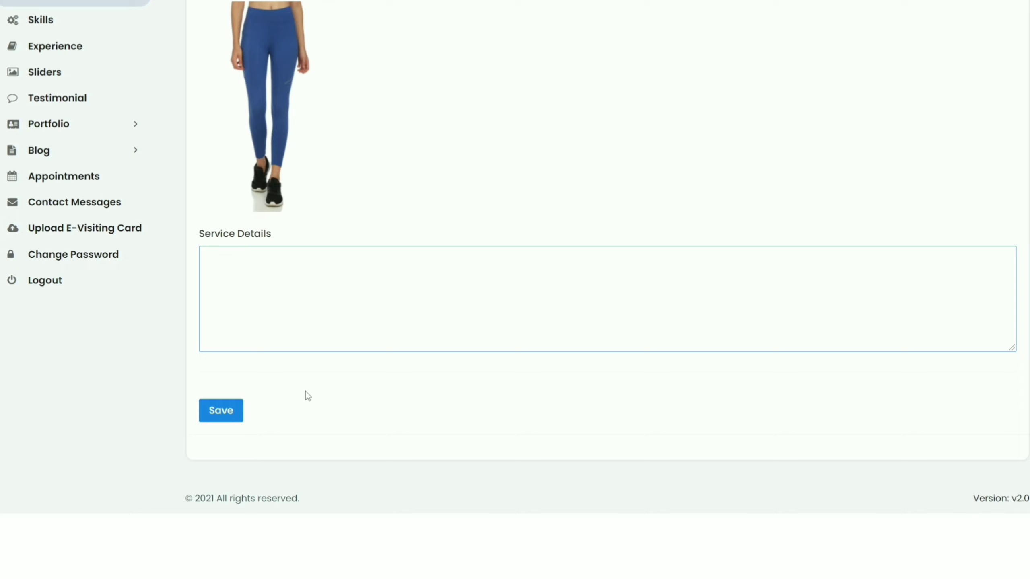
left_click(231, 415)
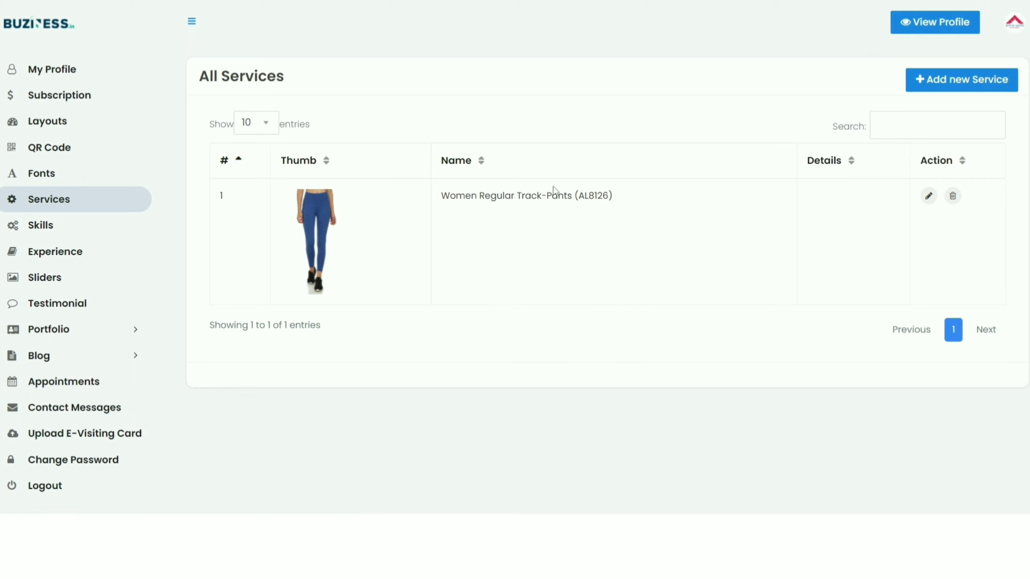
Step: View the public profile's Services section to check the track-pants entry, and return to the services list
left_click(940, 29)
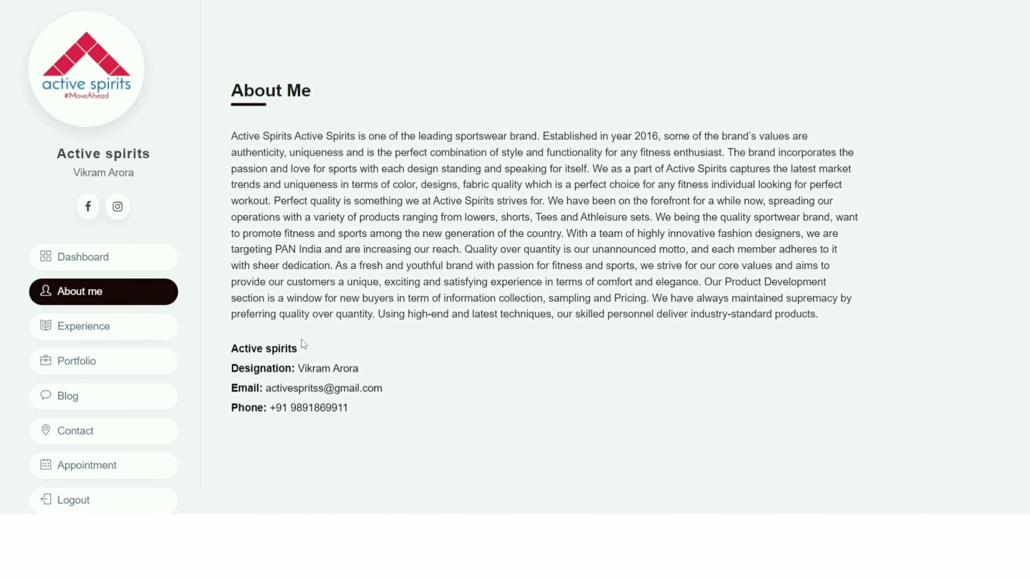
scroll(300, 340, "down", 6)
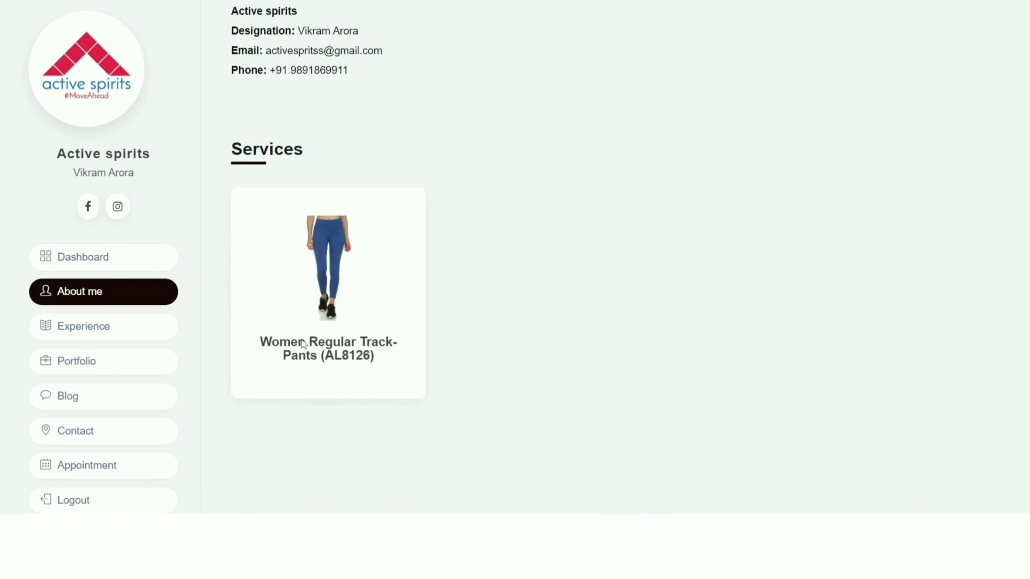
scroll(302, 340, "down", 2)
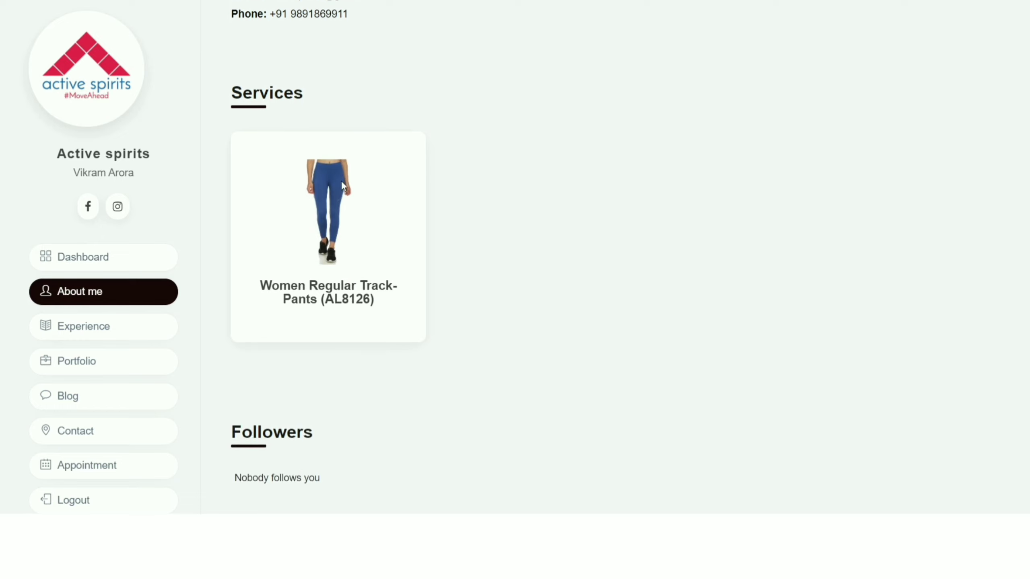
left_click(189, 1)
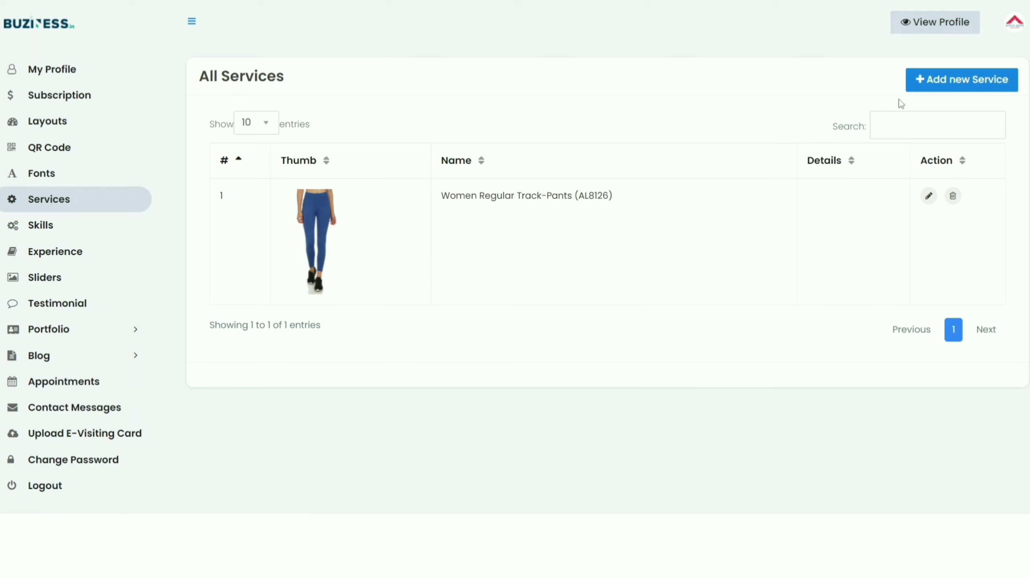
Step: Start another new service and name it "Active Wear Set (AT3061)"
left_click(949, 84)
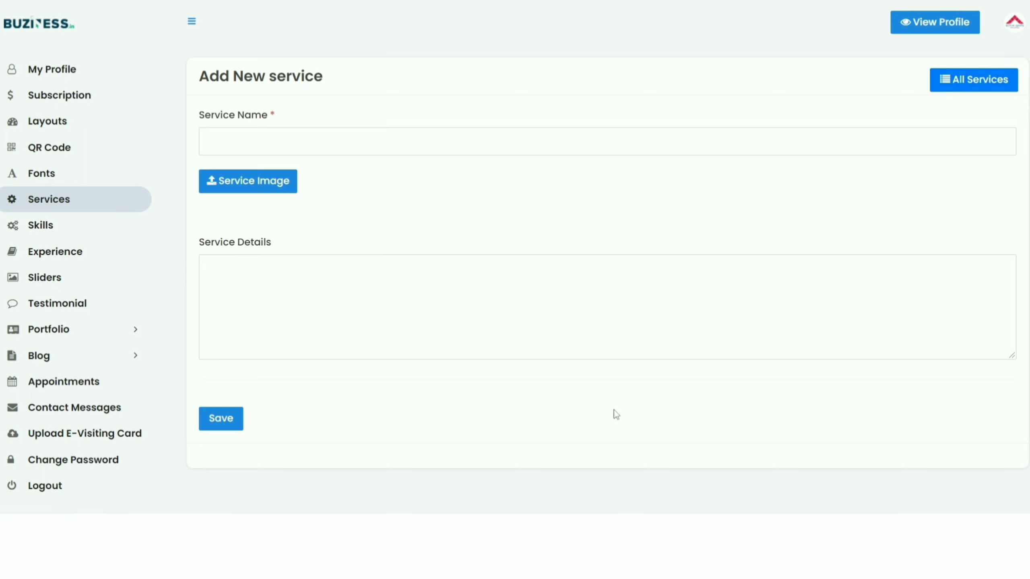
left_click(319, 144)
type("Active Wear Set (AT3061)")
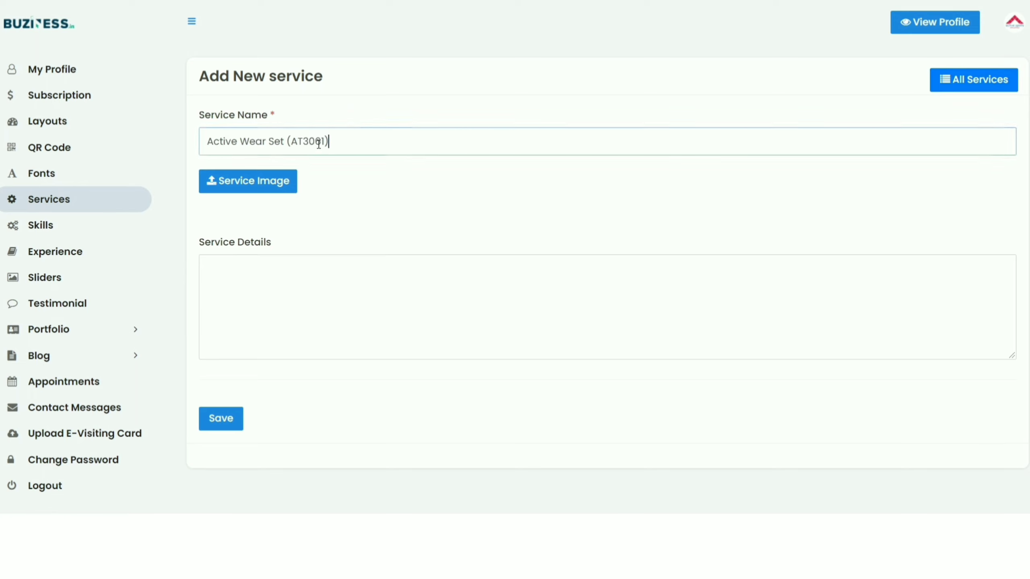
Step: Upload "ezgif.com-gif-maker (1)" from Downloads as the active wear set's image and save the service
left_click(265, 191)
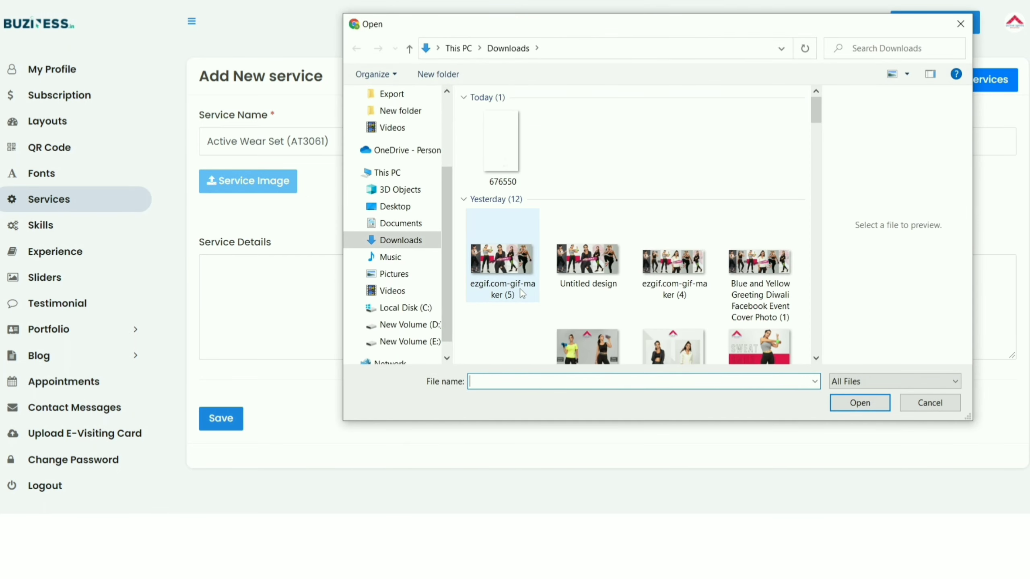
scroll(817, 362, "down", 8)
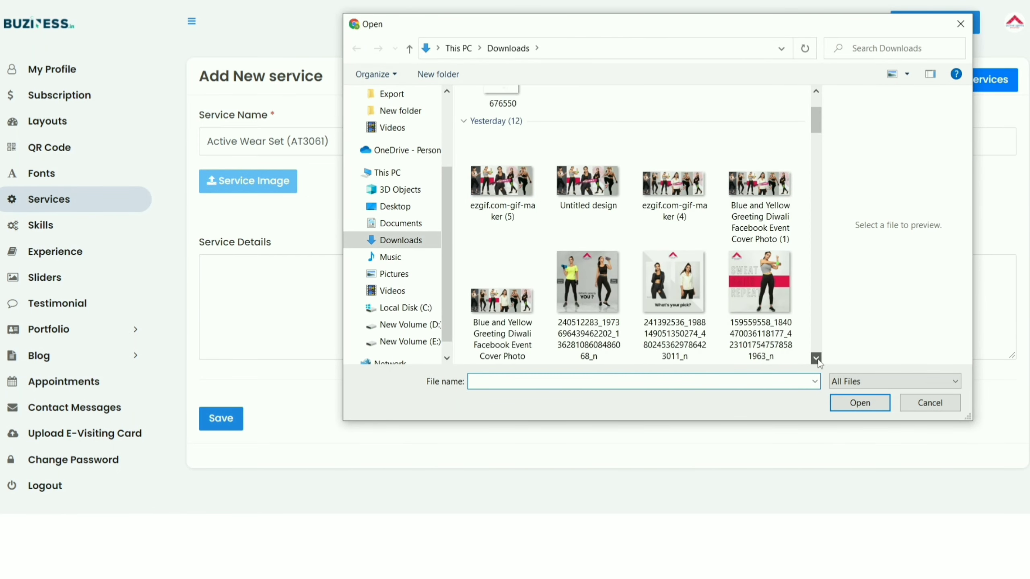
scroll(819, 362, "down", 5)
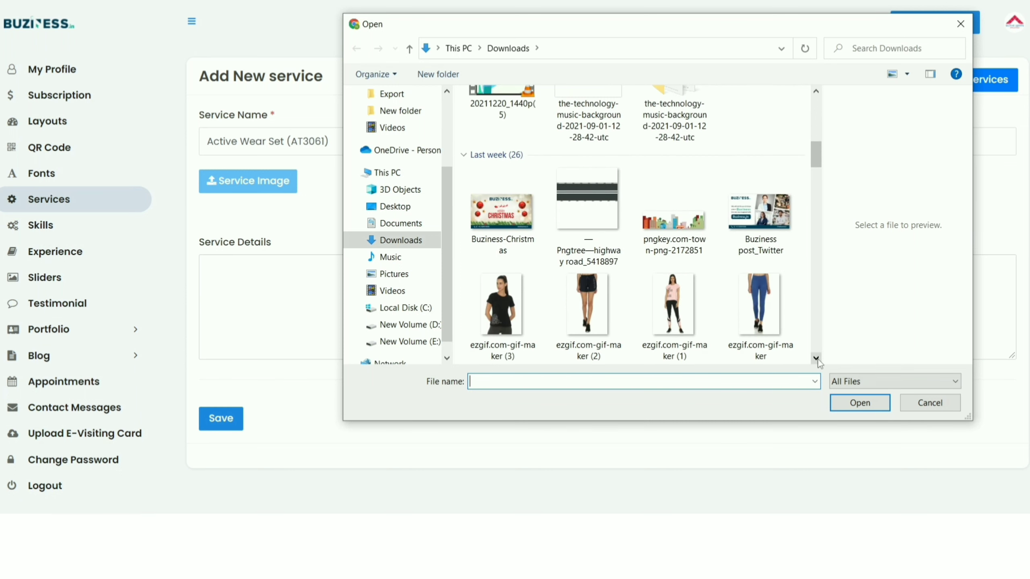
left_click(681, 314)
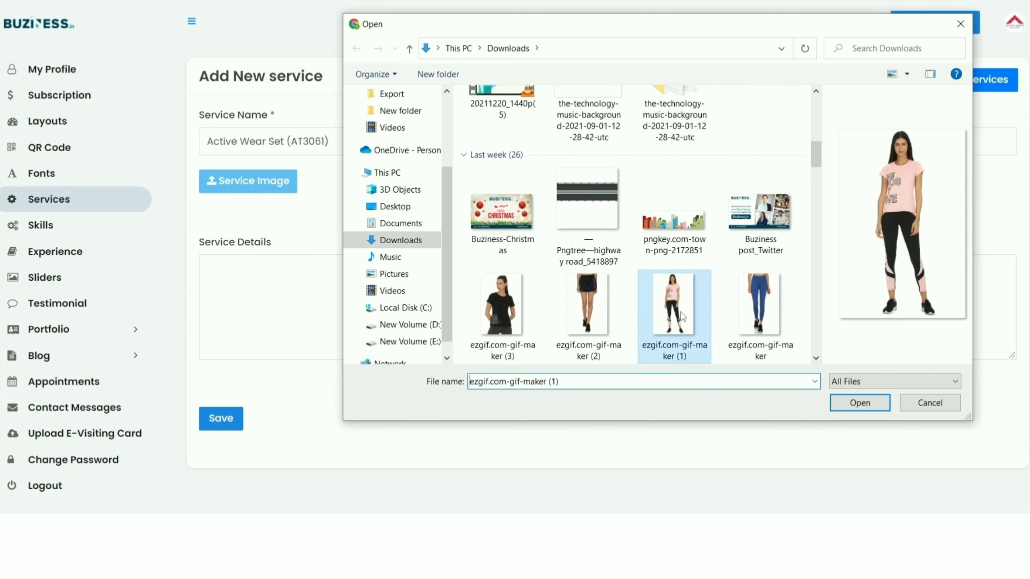
left_click(860, 403)
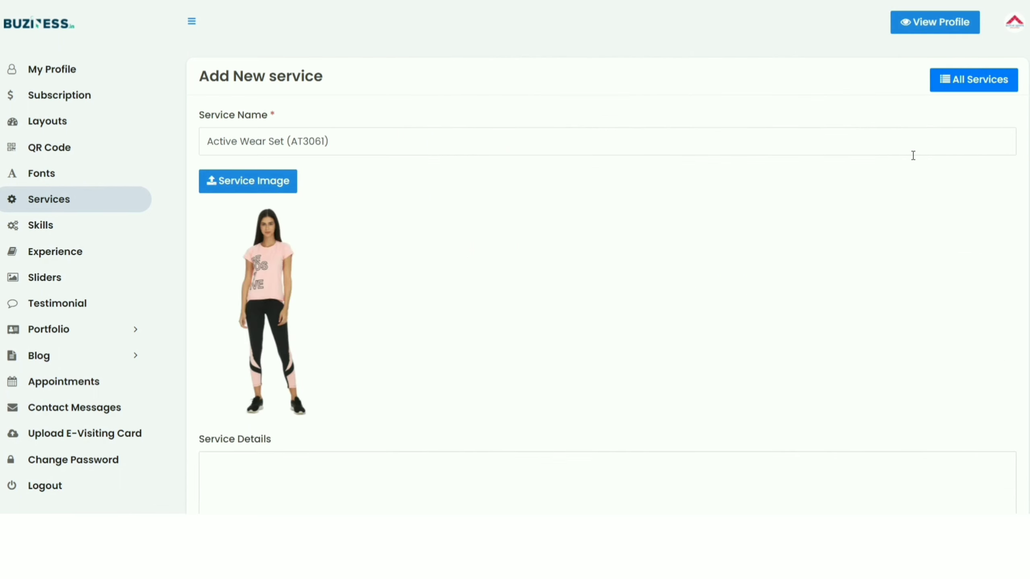
scroll(627, 305, "down", 5)
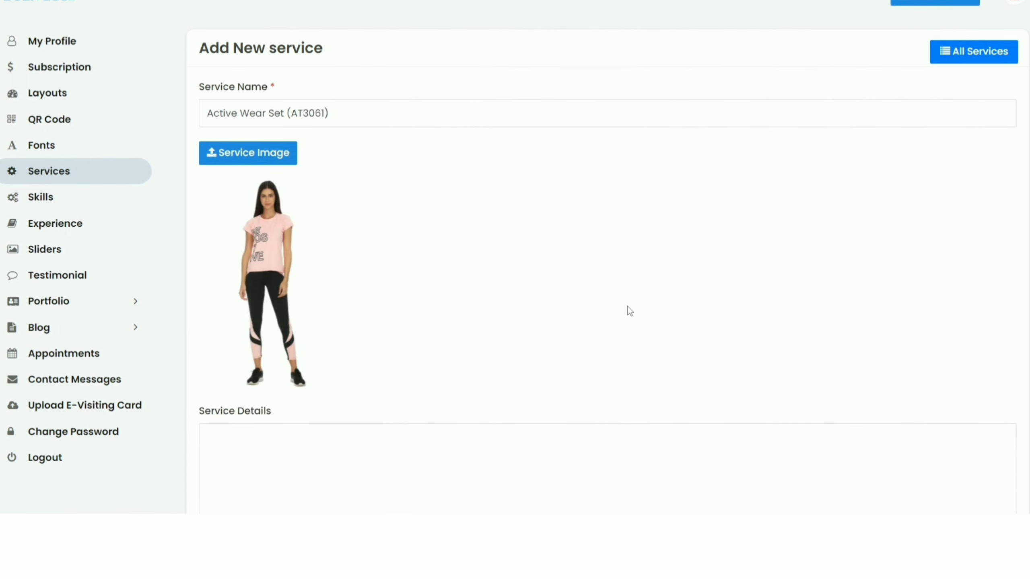
left_click(231, 409)
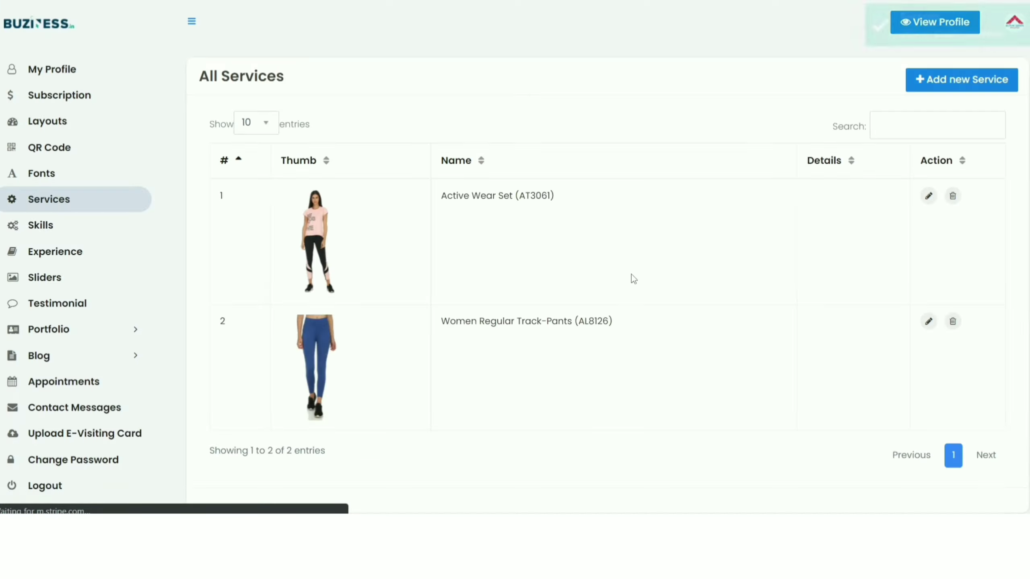
Step: Start a third new service and name it "Women Shorts (SS5010)"
left_click(959, 89)
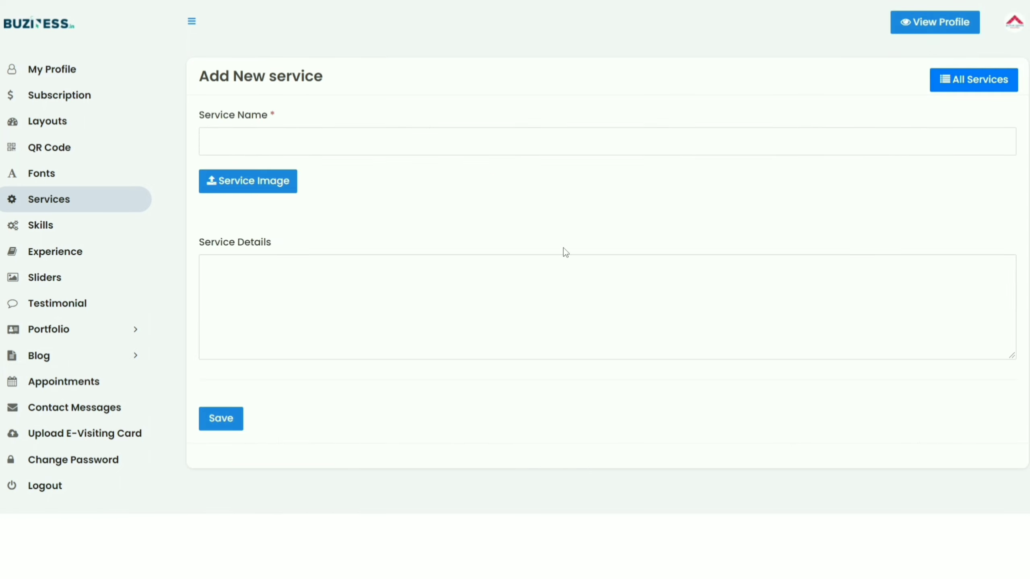
left_click(326, 142)
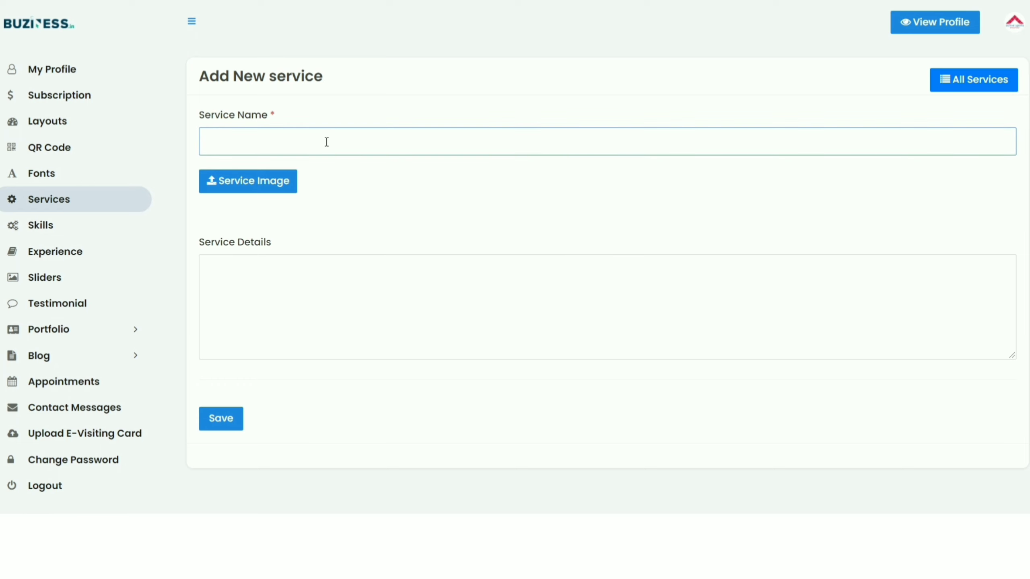
type("Women Shorts (SS5010)")
Step: Upload the black shorts picture "ezgif.com-gif-maker (2)" from Downloads as the service image
left_click(279, 182)
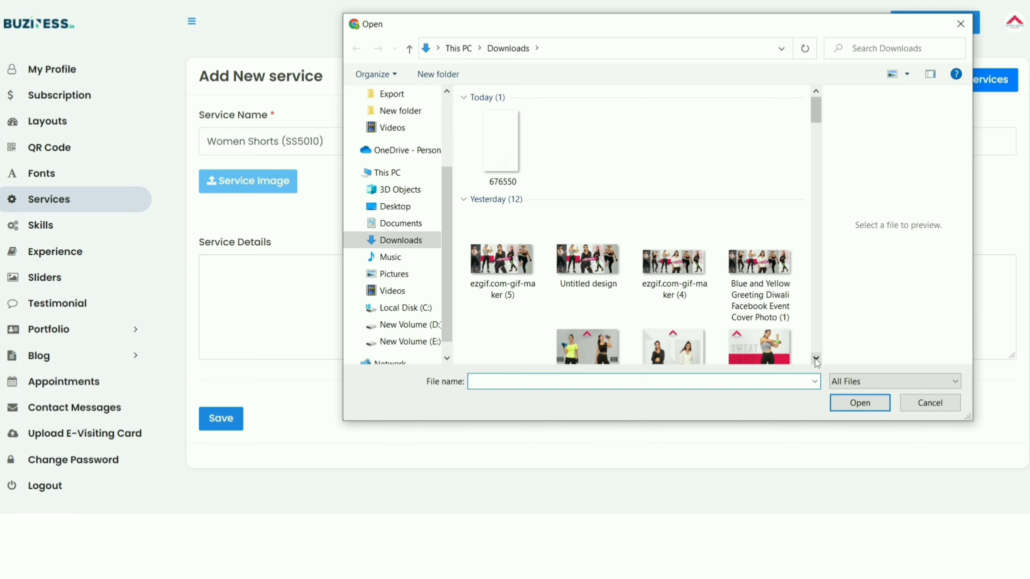
left_click(816, 358)
left_click(816, 358)
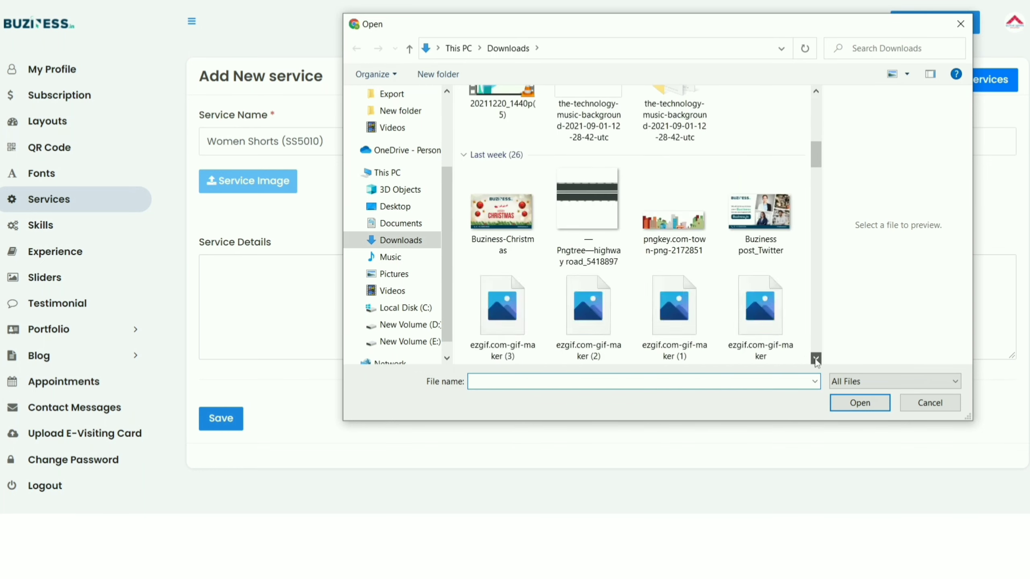
left_click(816, 358)
left_click(588, 201)
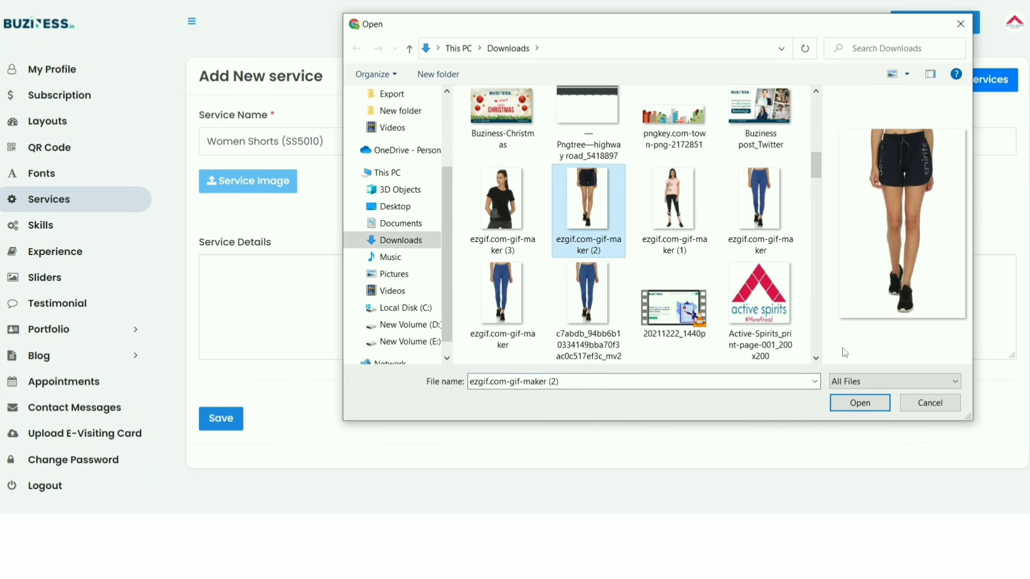
left_click(852, 402)
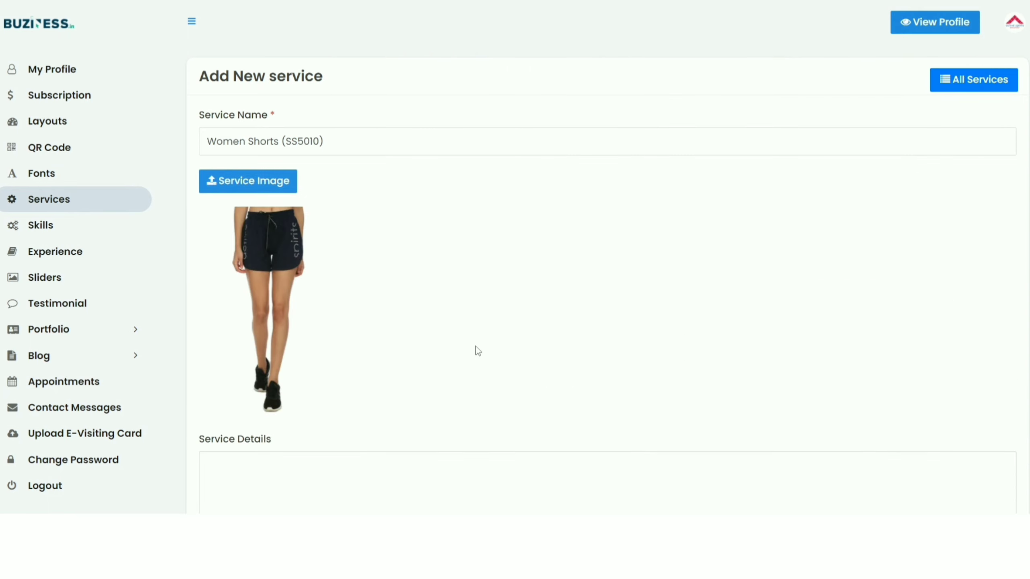
Step: Save the new "Women Shorts (SS5010)" service without entering any service details
scroll(475, 346, "down", 5)
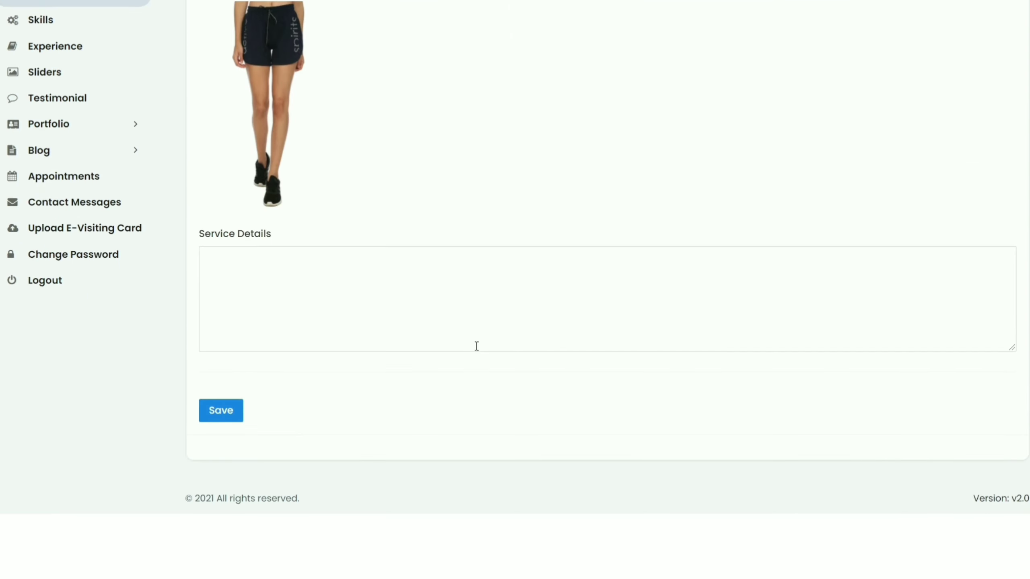
left_click(223, 420)
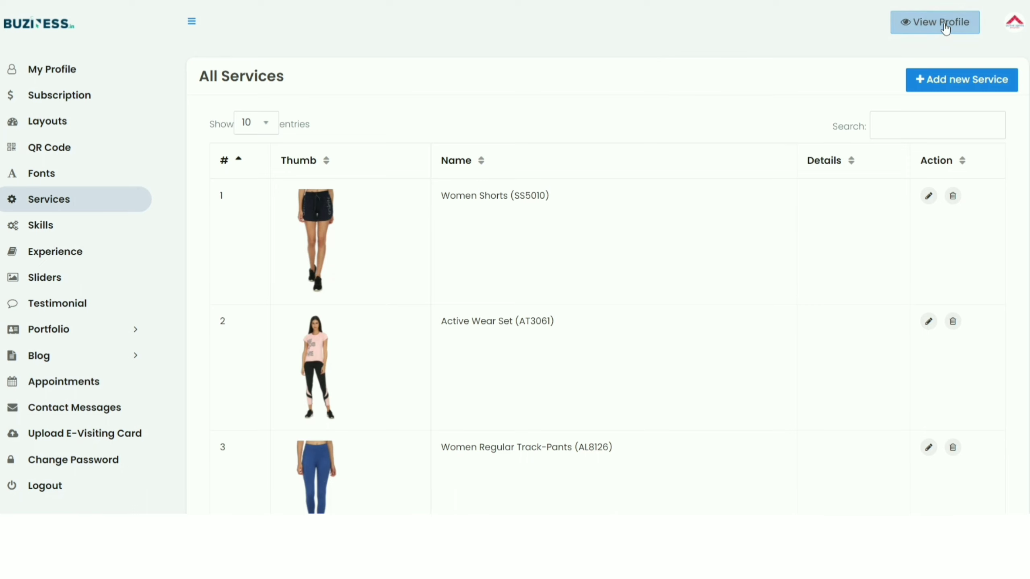
Step: View the public Active Spirits profile and check how the added services appear in its Services section
left_click(945, 27)
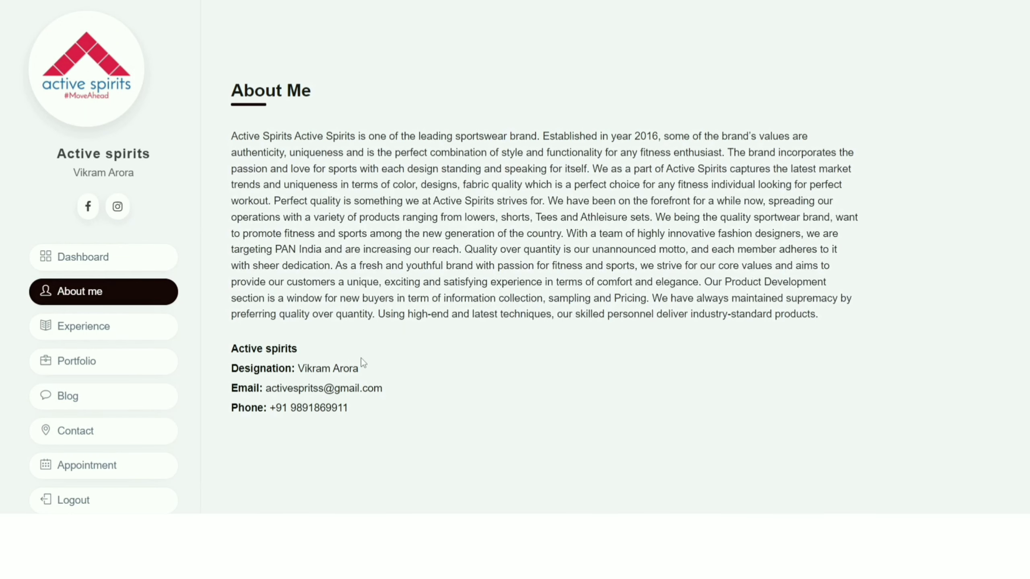
scroll(370, 352, "down", 8)
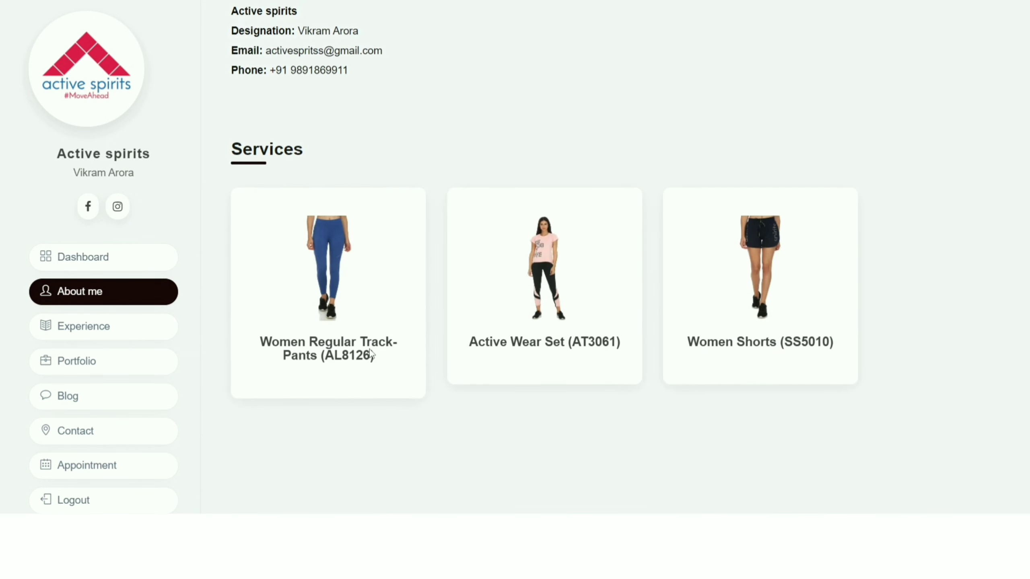
scroll(370, 353, "up", 1)
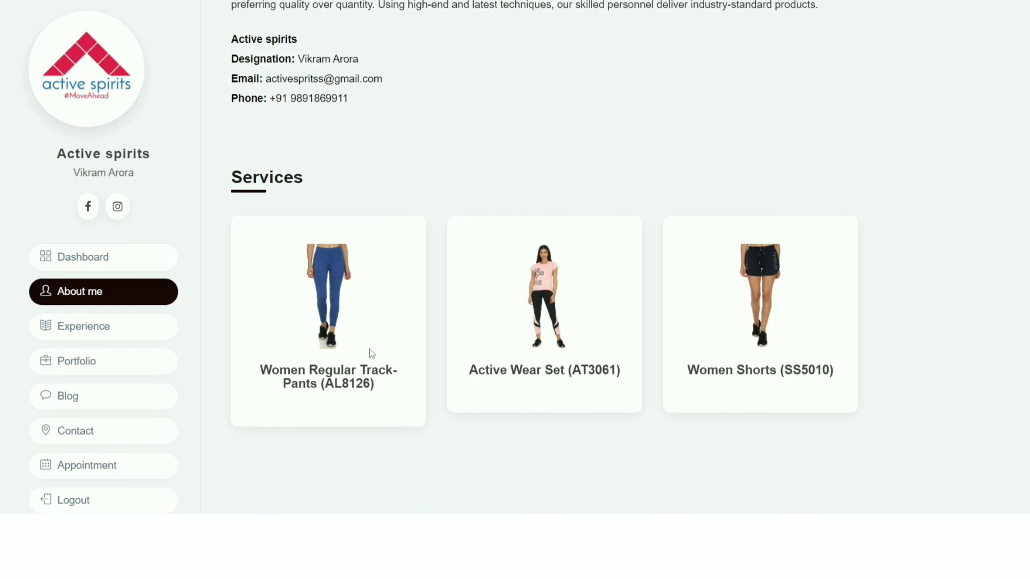
scroll(369, 349, "up", 1)
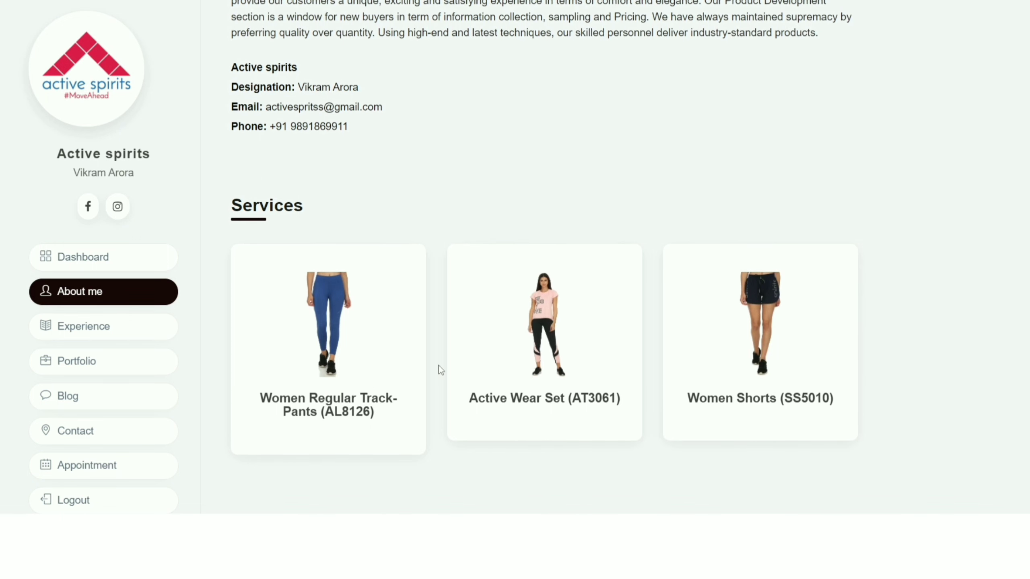
scroll(510, 289, "up", 10)
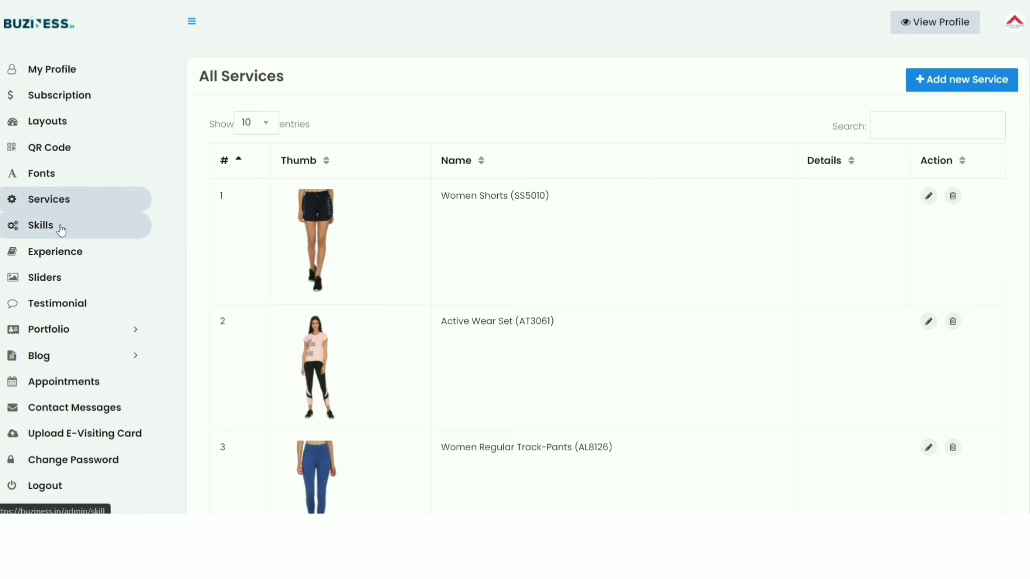
Step: Open the Skills management page of the profile's admin area
left_click(86, 231)
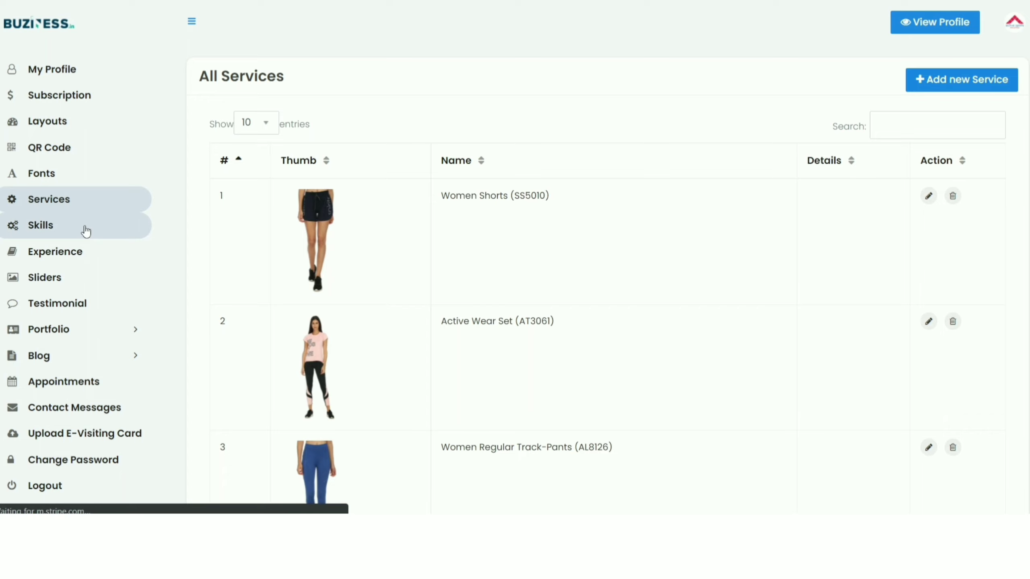